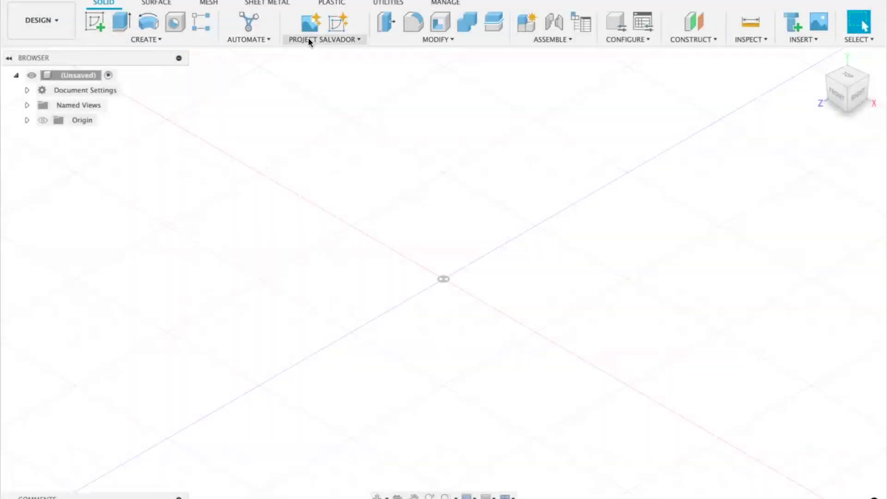
# Launch Project Salvador – Beta from the Project Salvador toolbar menu
pyautogui.click(309, 39)
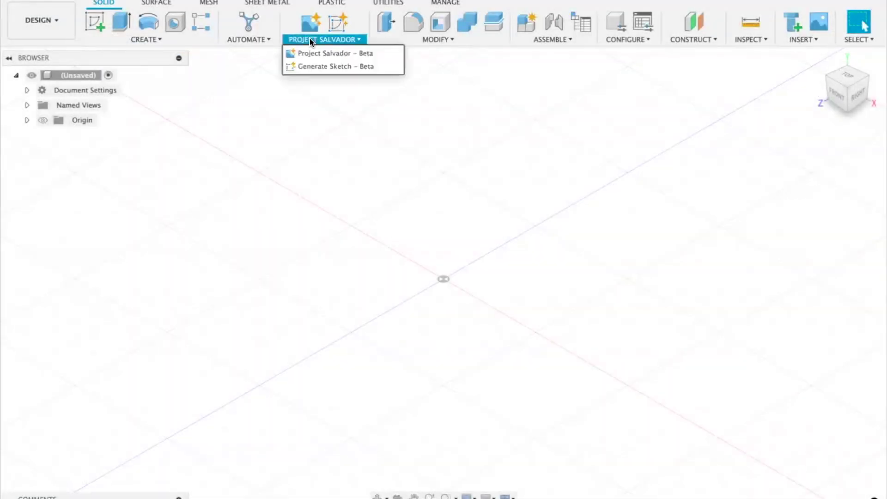
pyautogui.moveTo(312, 52)
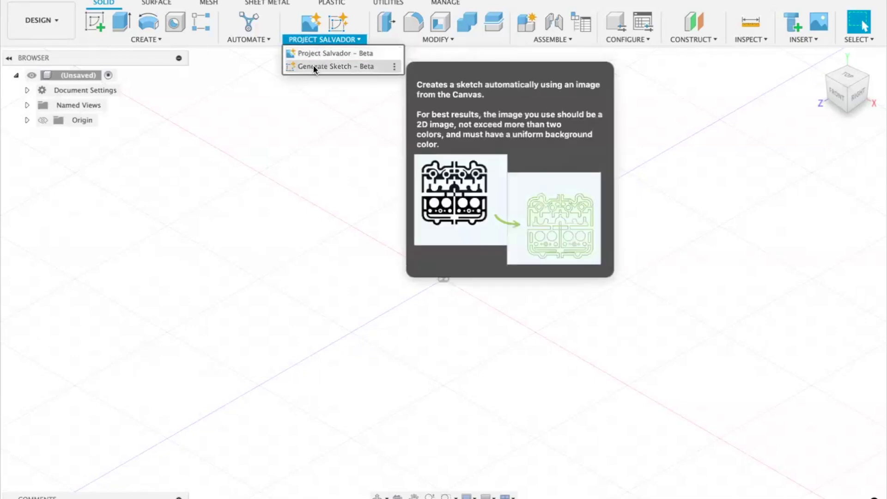
pyautogui.click(312, 51)
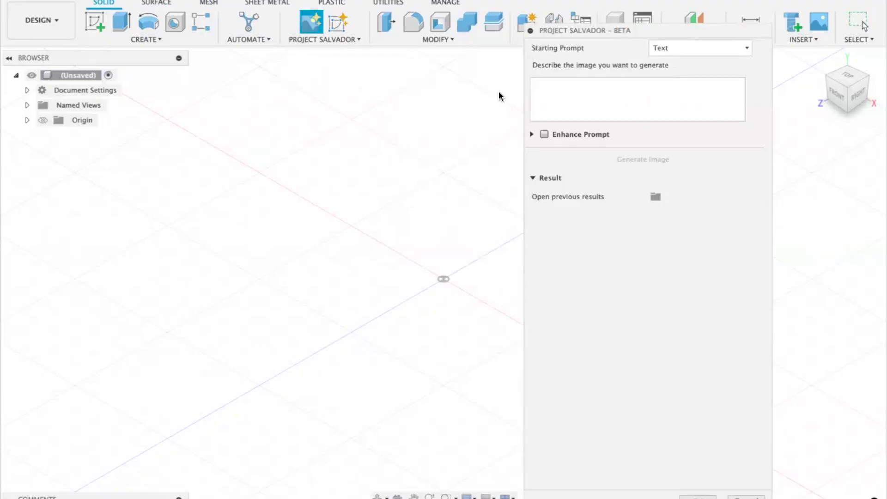
# Generate an image from the prompt 'octopus shaped chair'
pyautogui.click(566, 88)
pyautogui.write('octopus shaped chair')
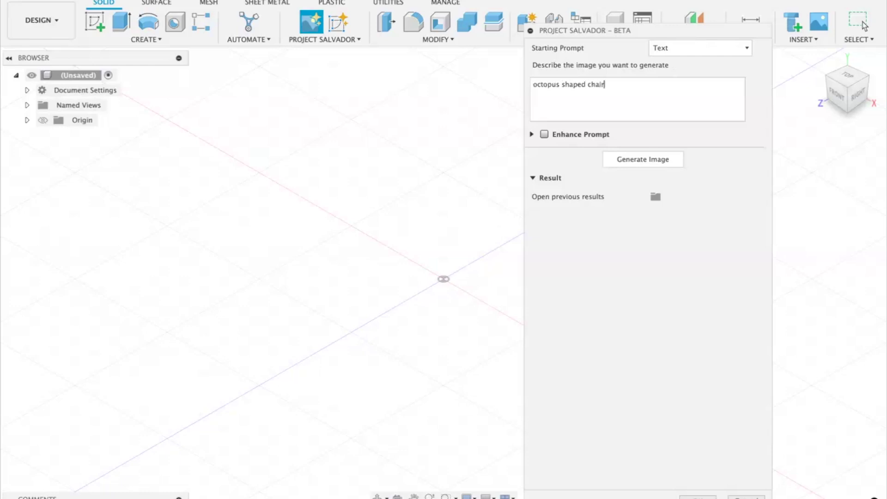
pyautogui.click(628, 160)
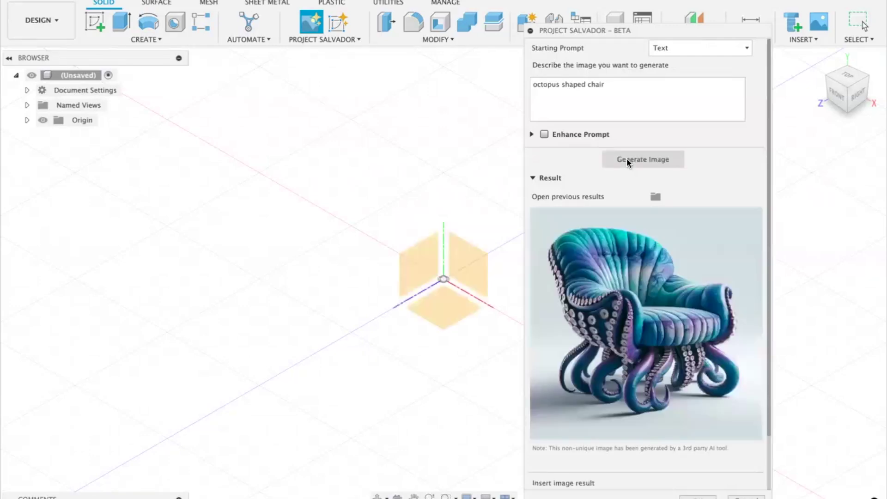
# Turn on Enhance Prompt and generate a new image from the enhanced prompt
pyautogui.click(544, 134)
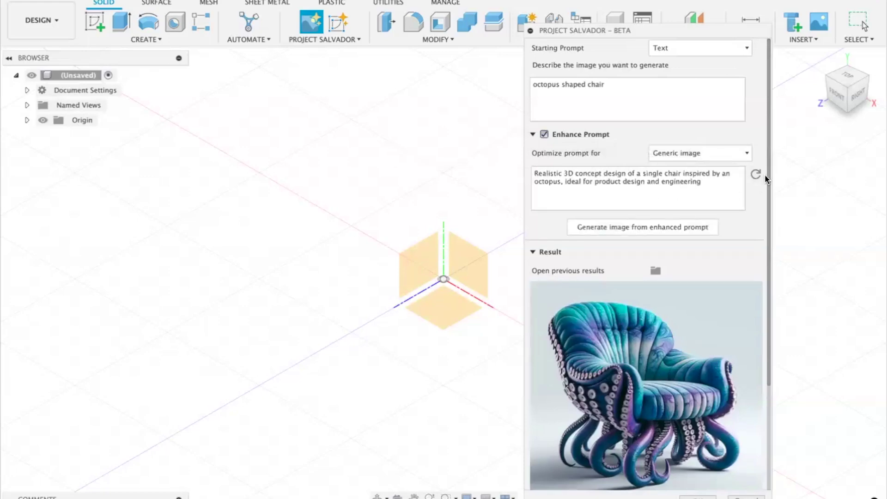
pyautogui.click(673, 228)
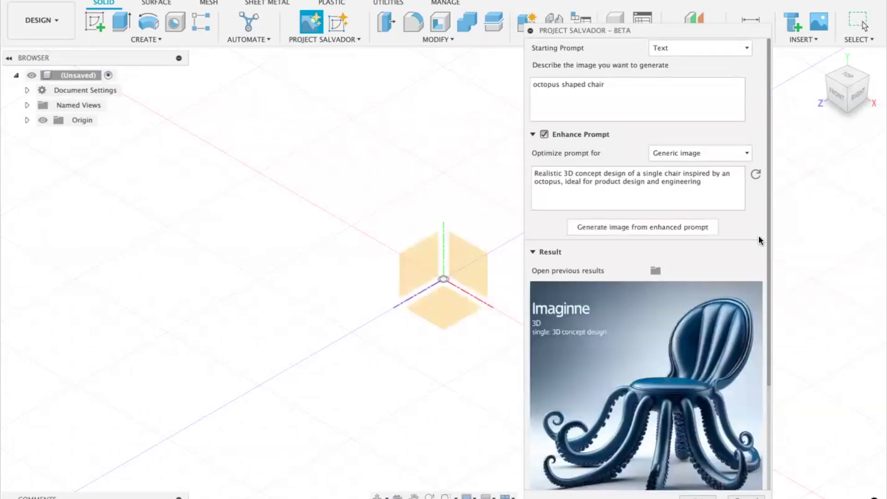
# Regenerate the enhanced prompt twice, generate a new chair image, and open the previous results folder
pyautogui.click(756, 175)
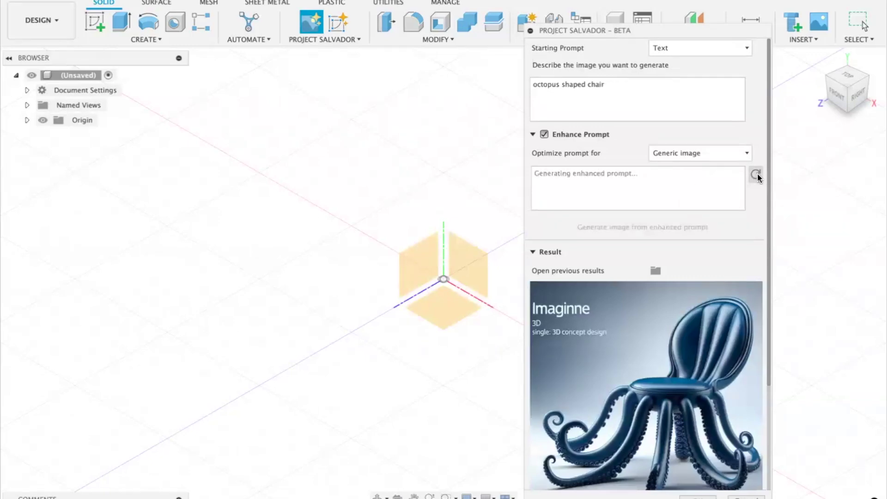
pyautogui.click(756, 176)
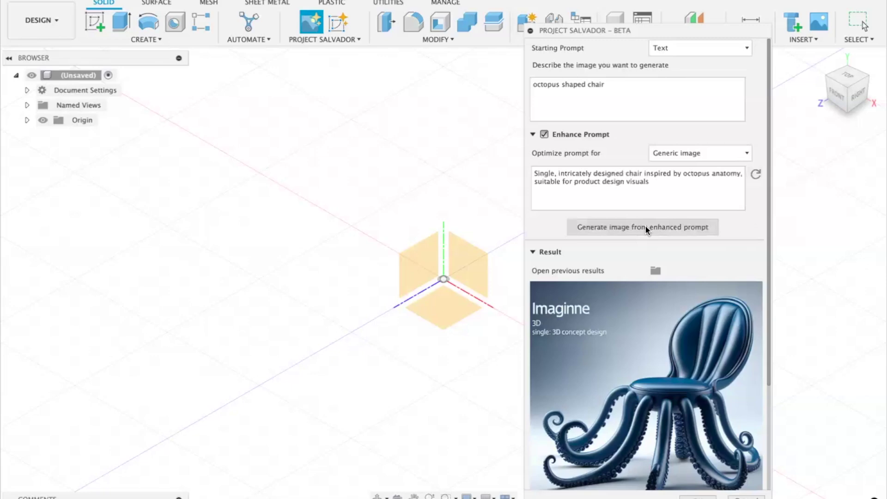
pyautogui.click(649, 227)
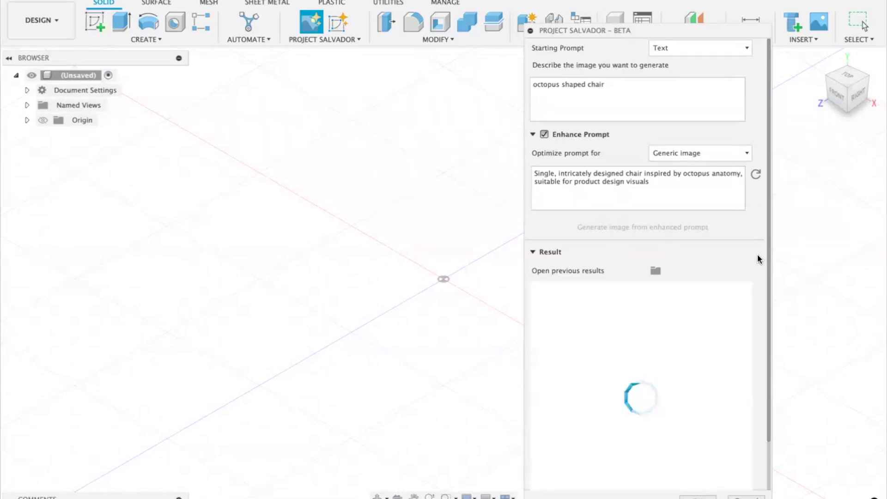
pyautogui.click(655, 270)
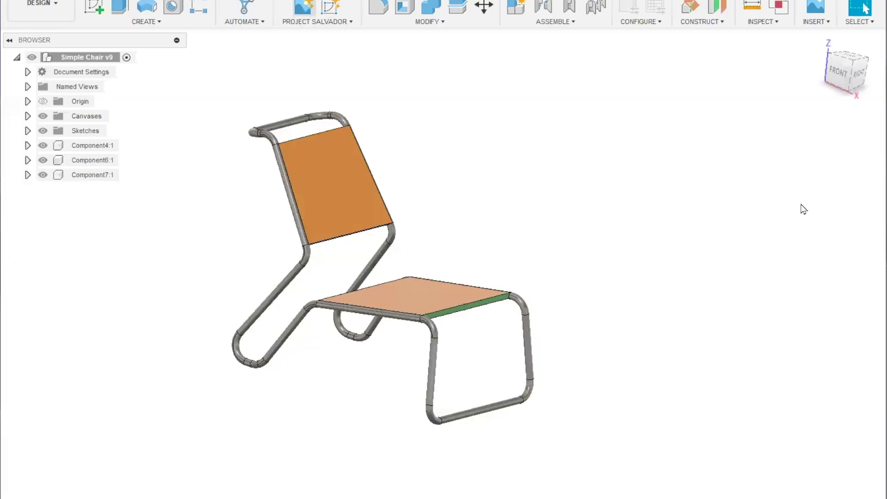
# Set Starting Prompt to Current View and generate a variation of the tubular chair
pyautogui.click(790, 132)
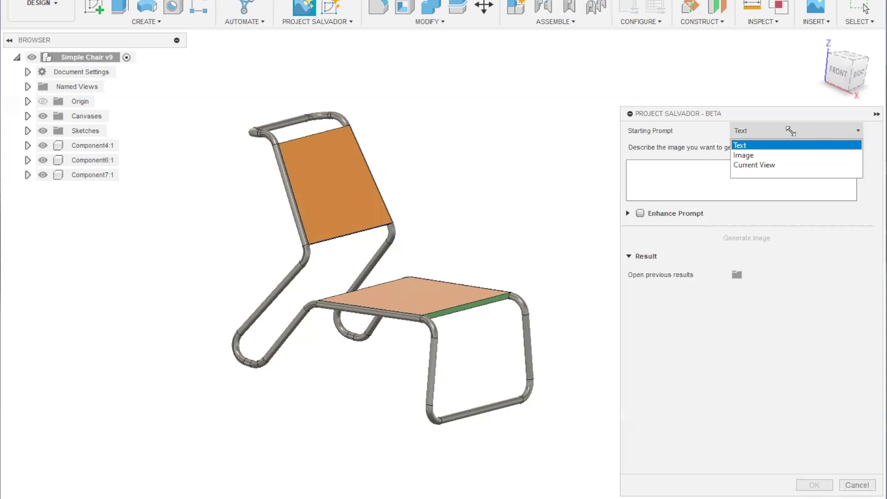
pyautogui.click(781, 166)
pyautogui.click(763, 277)
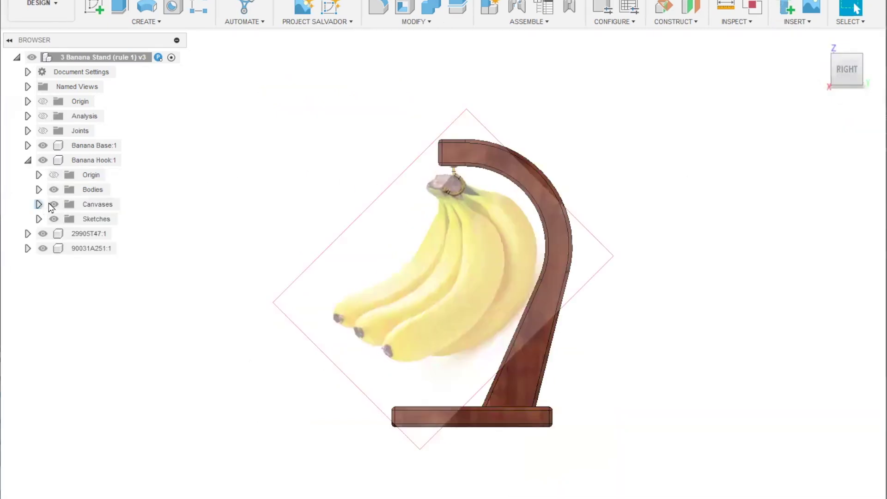
# Hide the banana canvas and generate a Current View image variation of the banana stand
pyautogui.click(54, 205)
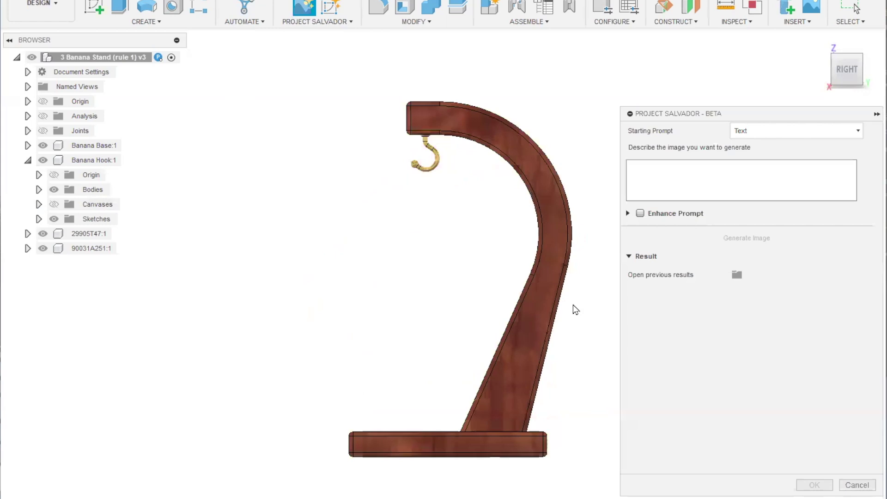
pyautogui.click(790, 131)
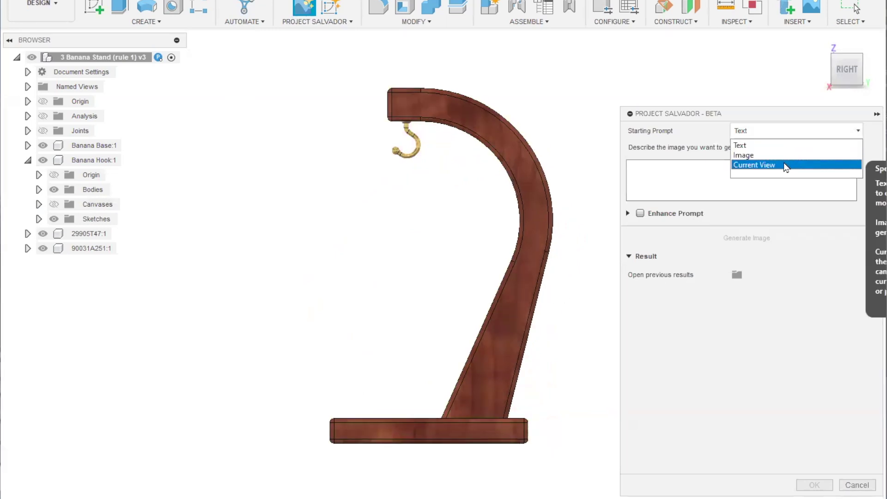
pyautogui.click(785, 166)
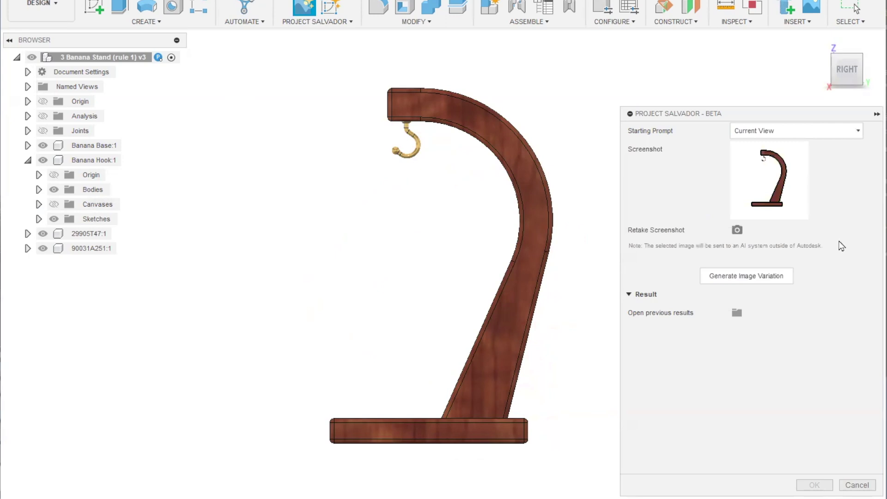
pyautogui.click(780, 276)
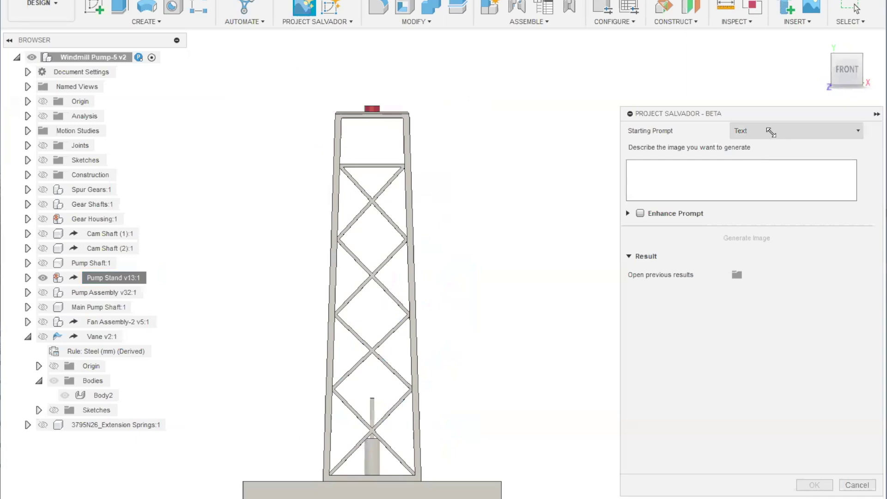
# Set Starting Prompt to Current View and generate a variation of the windmill pump tower
pyautogui.click(768, 131)
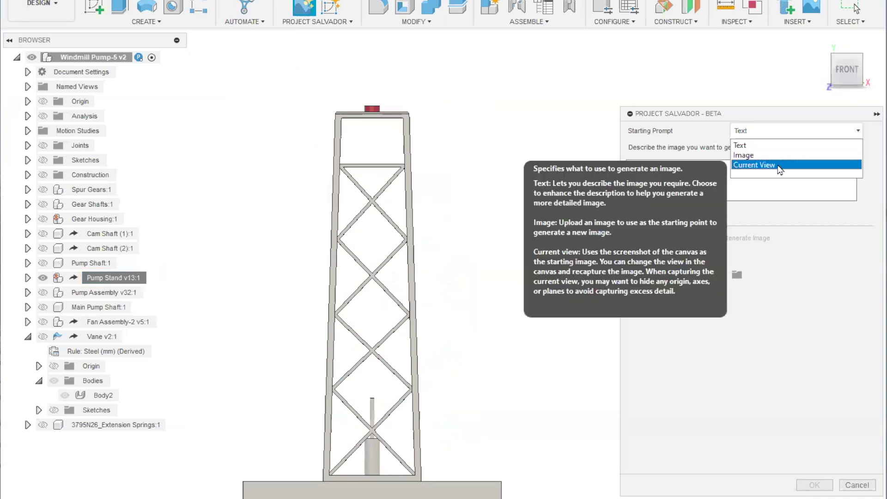
pyautogui.click(779, 165)
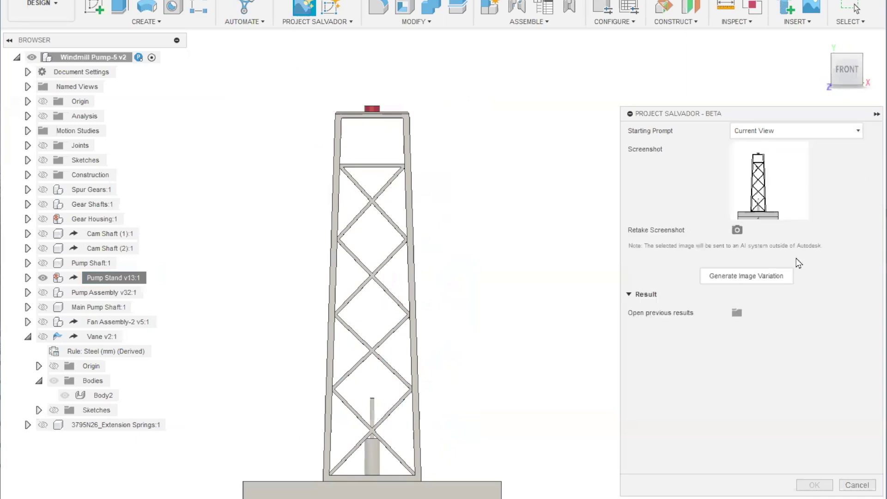
pyautogui.click(749, 275)
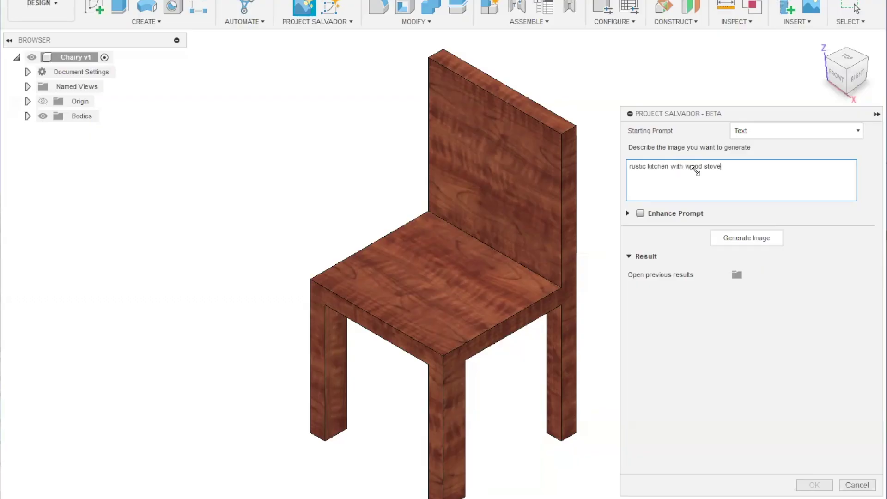
# Generate the 'rustic kitchen with wood stove' image and begin inserting it onto a plane
pyautogui.click(753, 237)
pyautogui.scroll(-3, 780, 324)
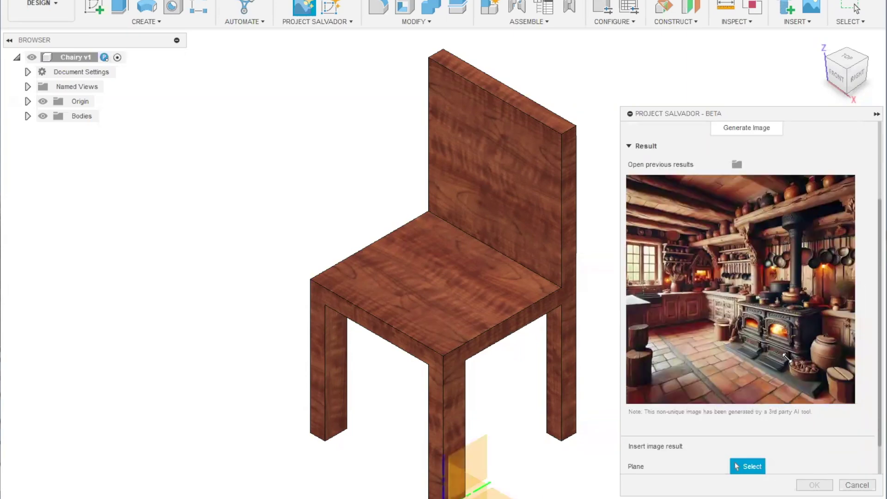
pyautogui.click(564, 452)
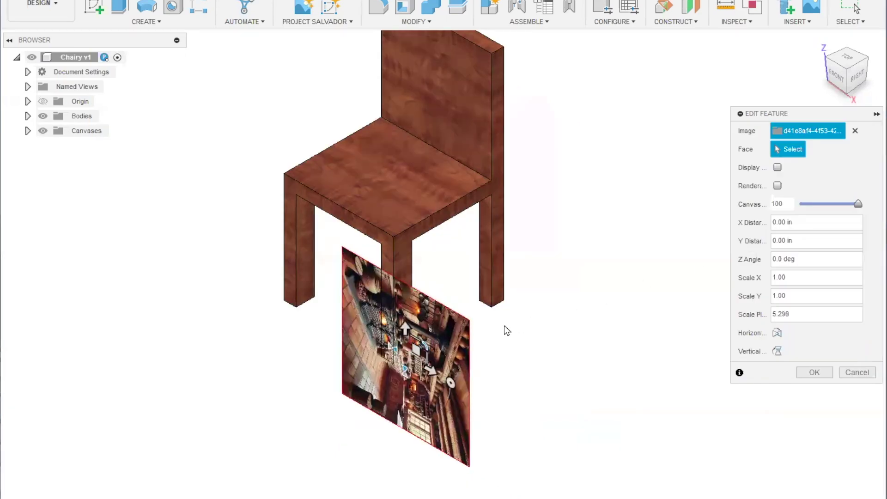
# Scale up the kitchen canvas and rotate it to a -90 deg Z angle
pyautogui.moveTo(421, 341); pyautogui.dragTo(552, 296)
pyautogui.moveTo(428, 331); pyautogui.dragTo(441, 343)
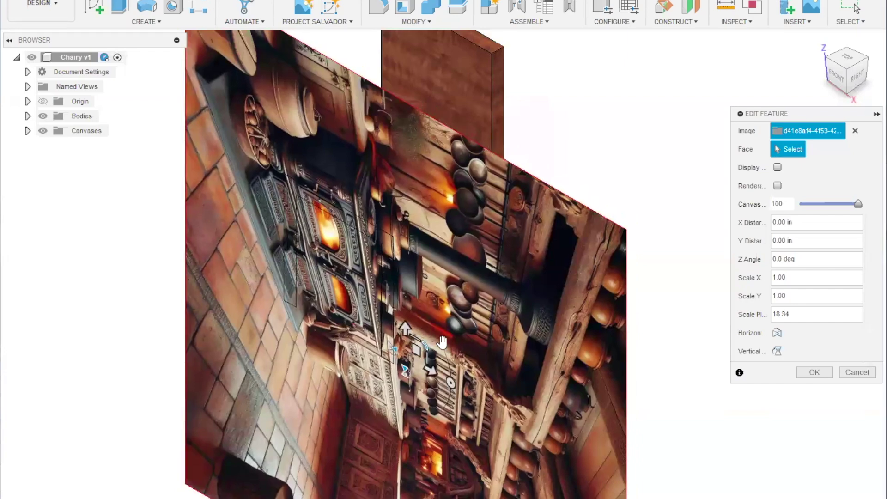
pyautogui.moveTo(448, 374); pyautogui.dragTo(405, 310)
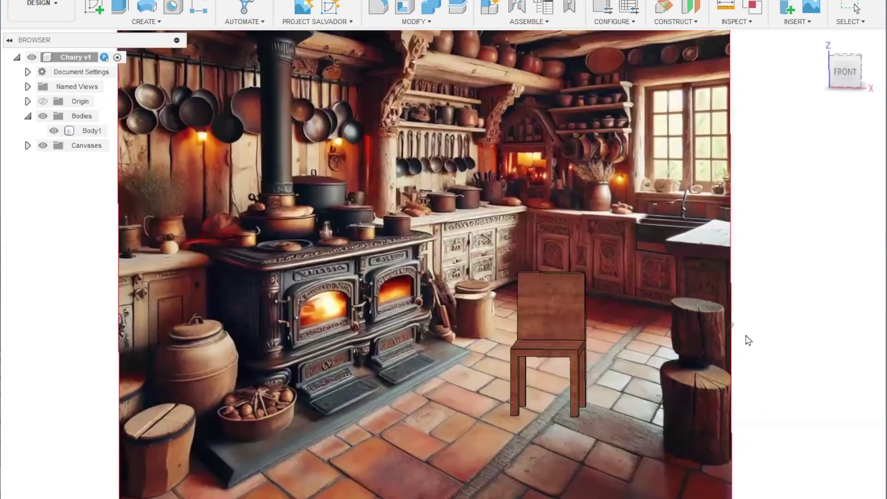
pyautogui.scroll(5, 735, 277)
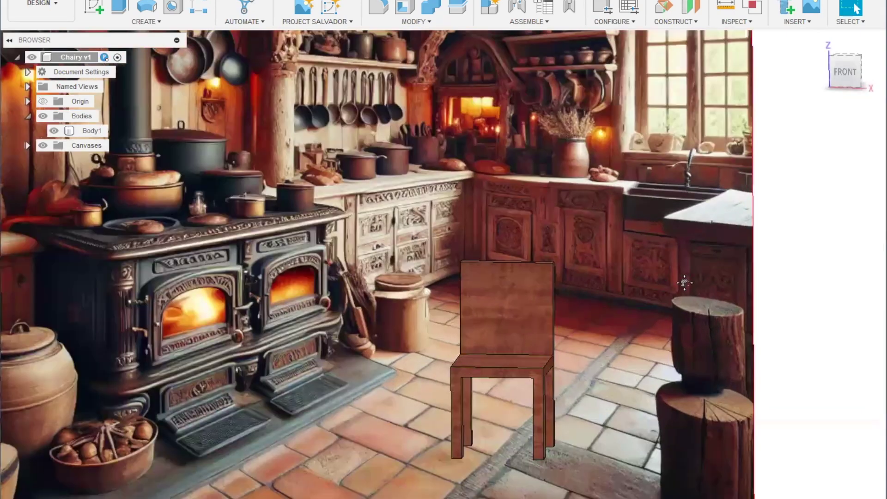
# Open the workspace list and dismiss it without switching from DESIGN
pyautogui.scroll(2, 511, 184)
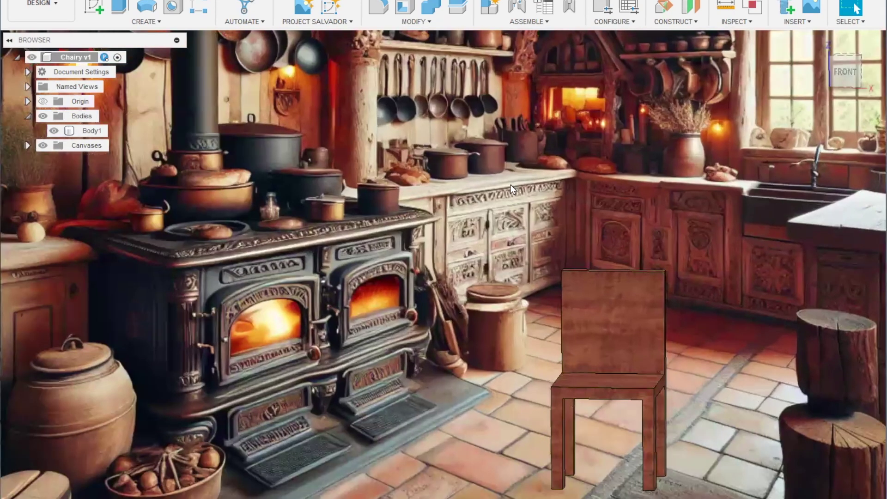
pyautogui.click(46, 6)
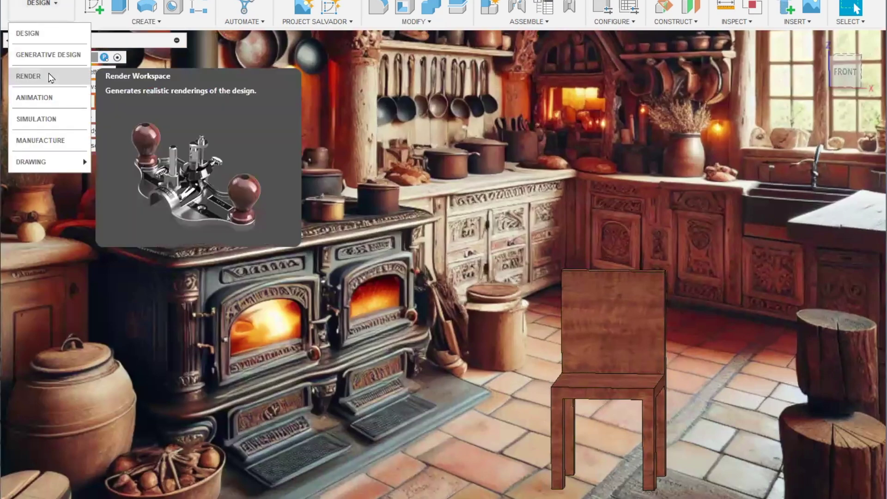
pyautogui.click(467, 225)
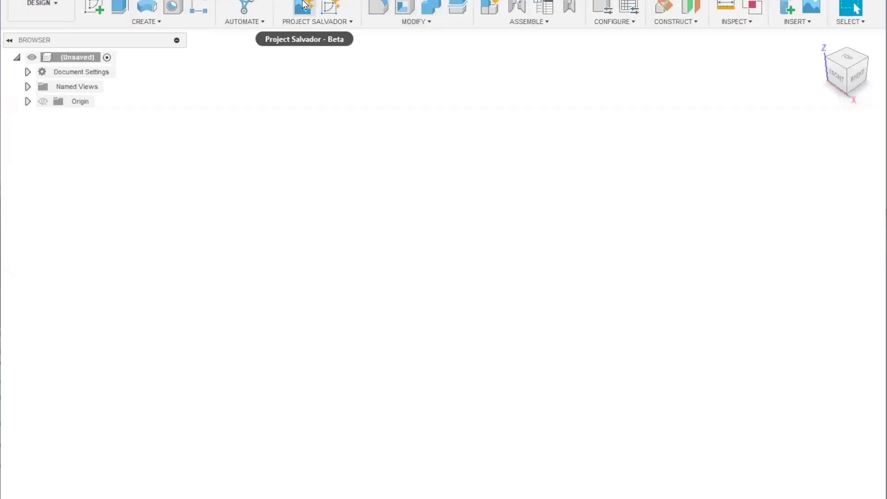
# Enter 'motorcycle tire logo' in Project Salvador with Enhance Prompt on, optimized for Sketch creation
pyautogui.click(304, 5)
pyautogui.write('motorcycle tire logo')
pyautogui.click(640, 213)
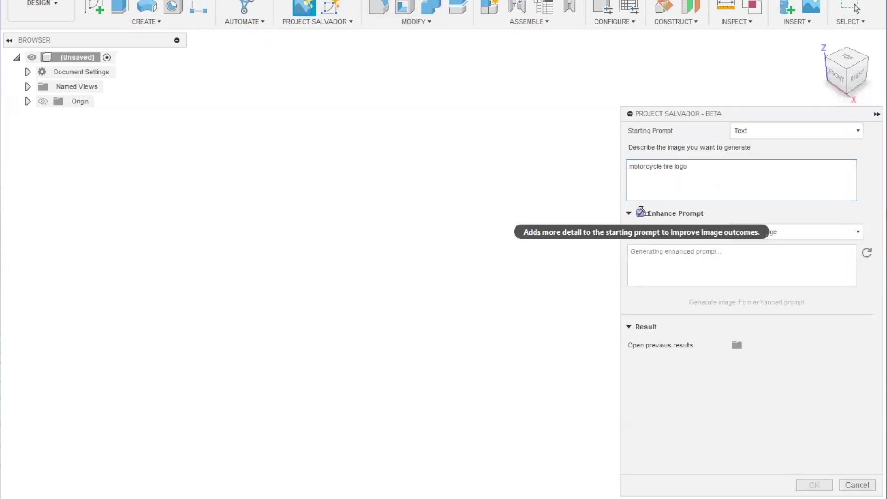
pyautogui.click(776, 232)
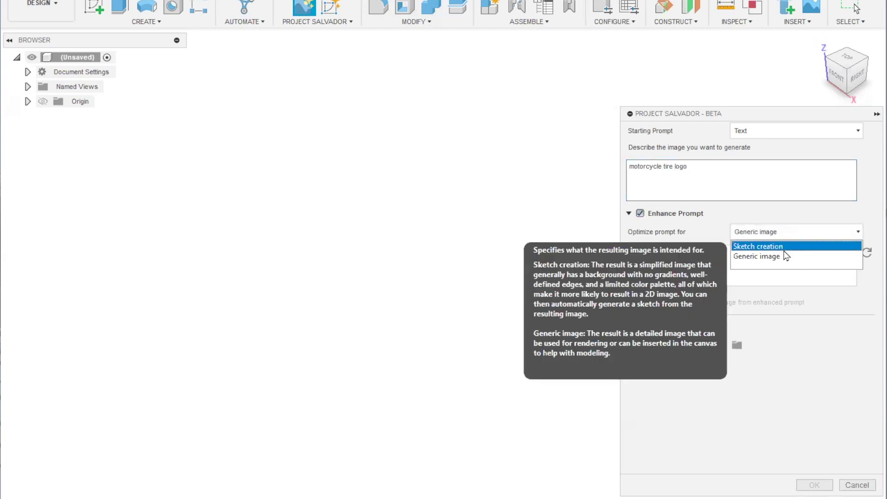
pyautogui.press('Return')
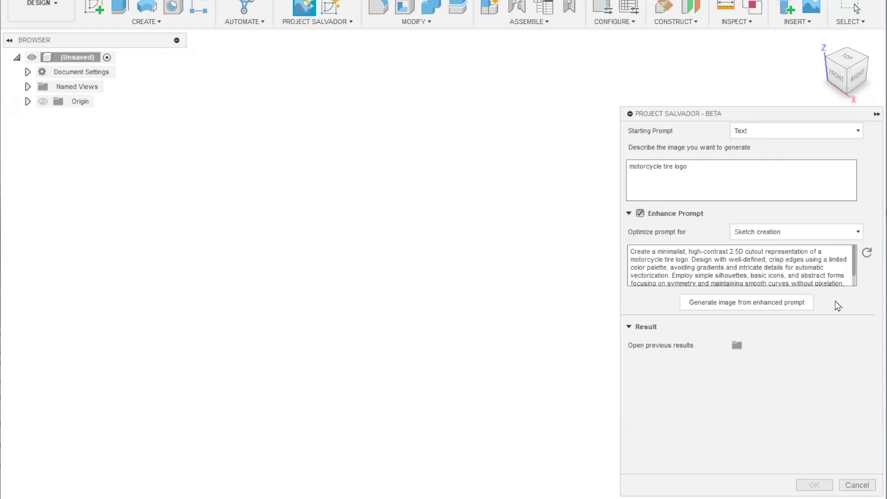
# Generate the black-and-white tire logo image from the enhanced prompt and place it on an origin plane
pyautogui.moveTo(856, 269); pyautogui.dragTo(855, 281)
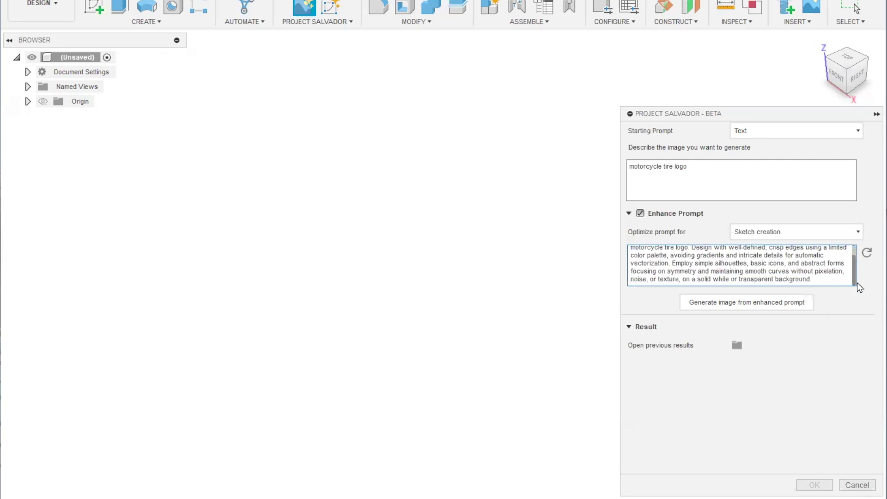
pyautogui.click(797, 309)
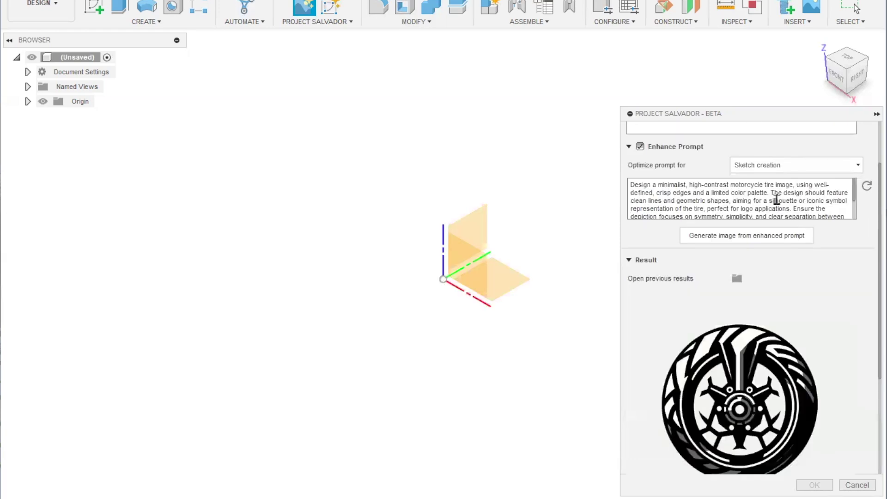
pyautogui.click(485, 268)
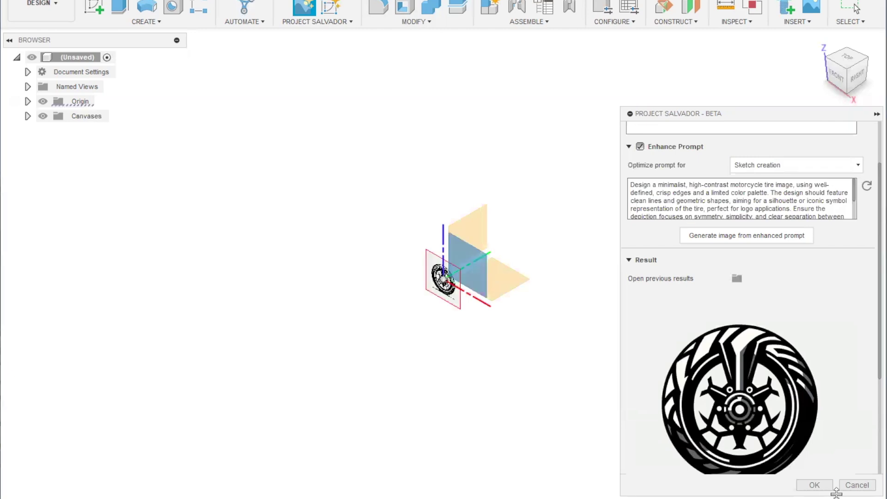
# Scale the tire canvas up to about 3.48 and confirm it
pyautogui.click(814, 485)
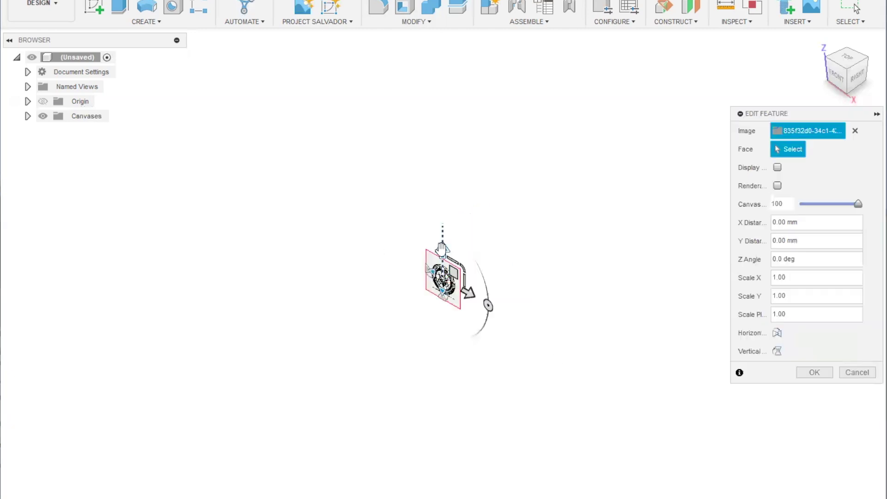
pyautogui.moveTo(462, 268); pyautogui.dragTo(670, 282)
pyautogui.click(814, 373)
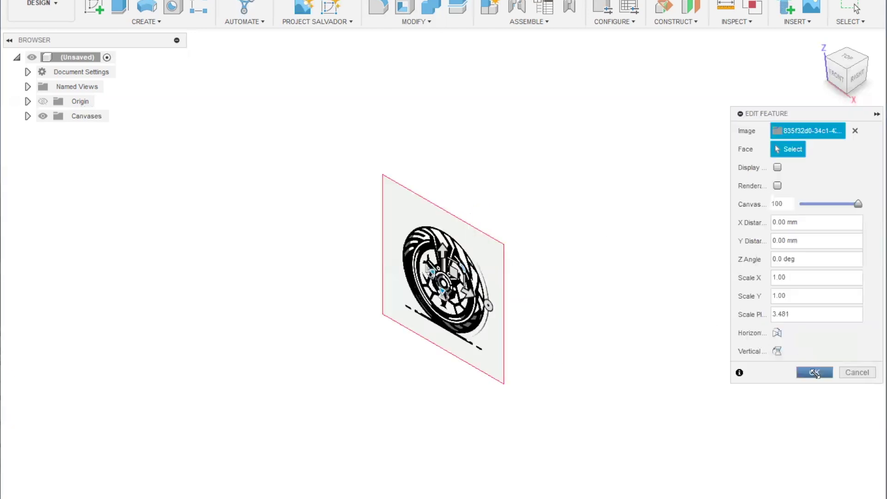
pyautogui.click(28, 116)
# Calibrate the tire canvas so the wheel's bottom-to-top height measures 200 mm
pyautogui.rightClick(99, 130)
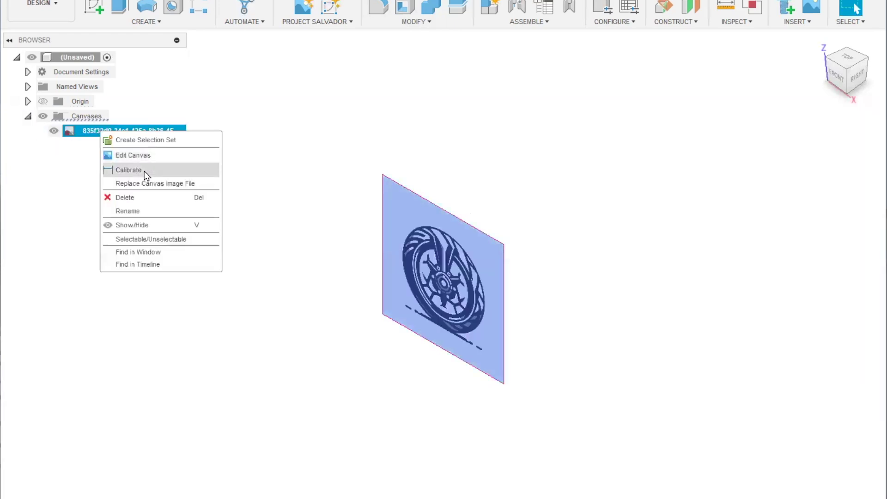
pyautogui.click(144, 171)
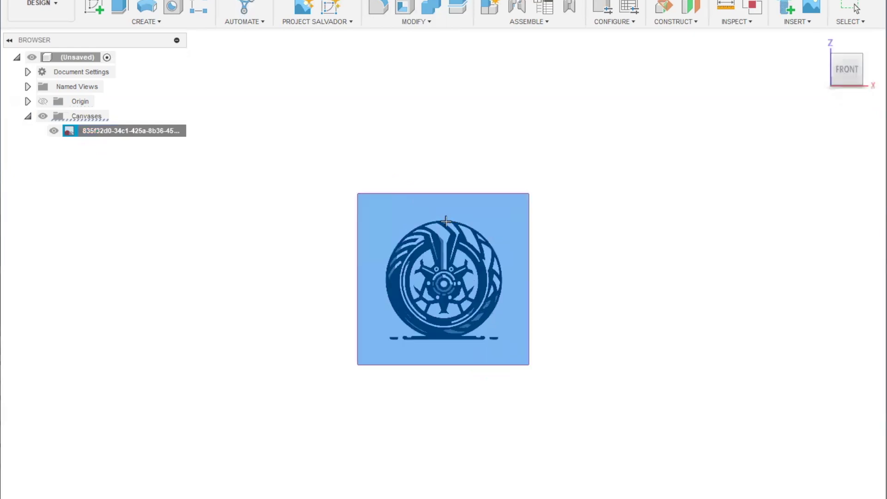
pyautogui.click(439, 339)
pyautogui.click(442, 221)
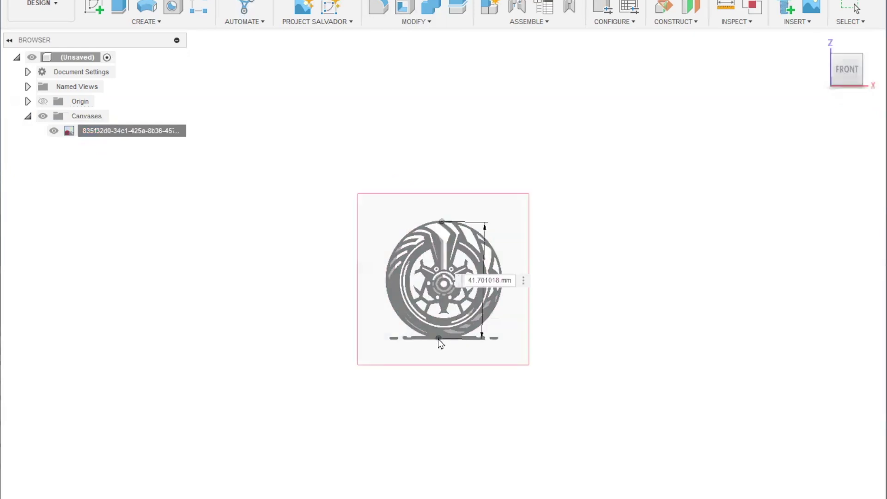
pyautogui.write('2')
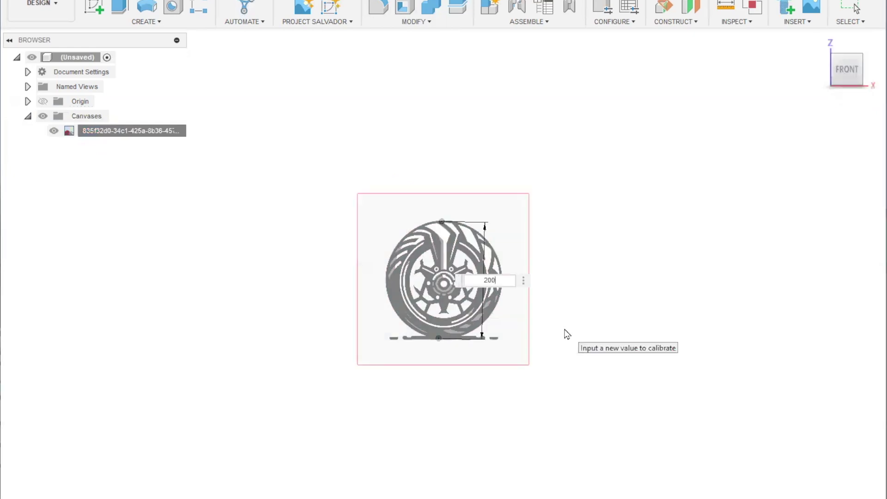
pyautogui.write('00')
pyautogui.press('Return')
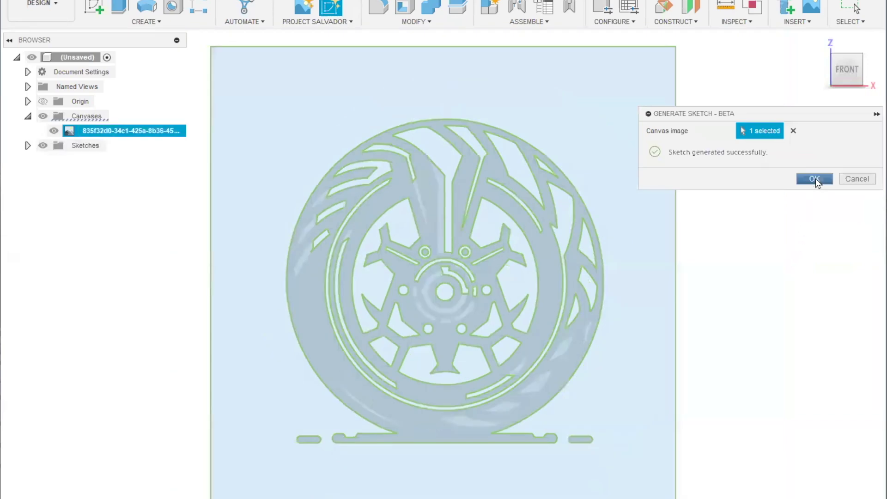
# Keep the generated tire sketch and hide the tire reference canvas
pyautogui.press('Return')
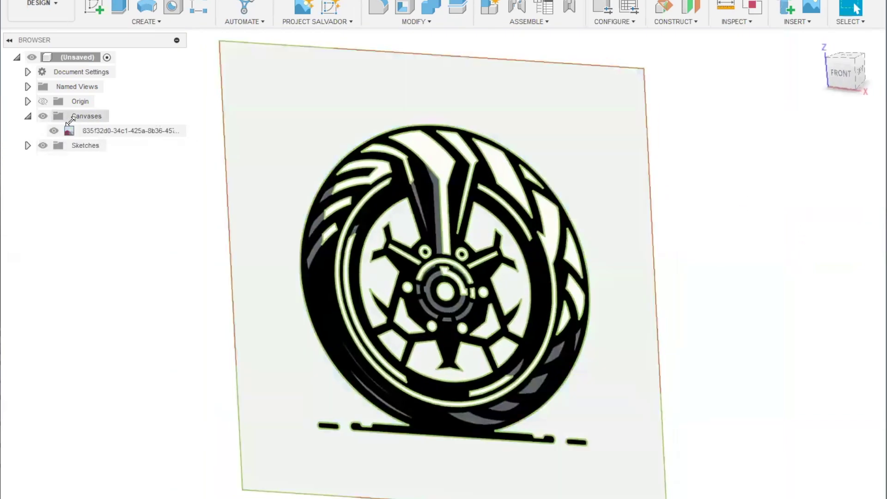
pyautogui.click(53, 131)
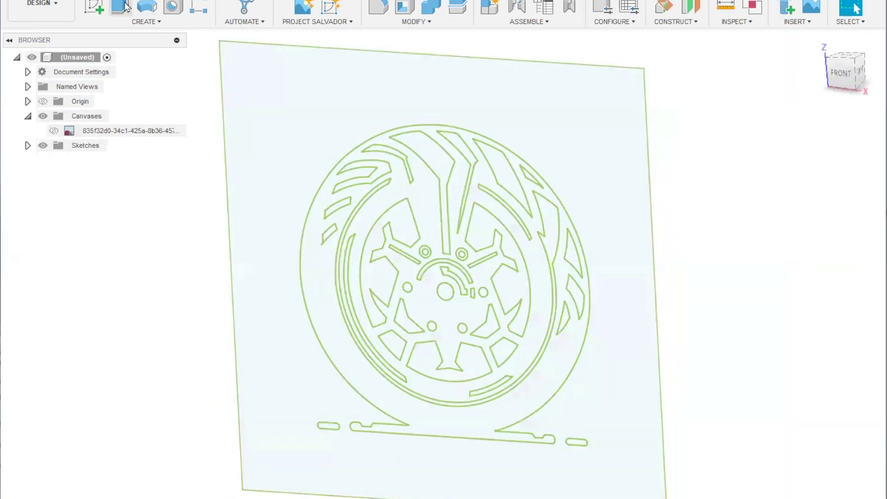
pyautogui.press('e')
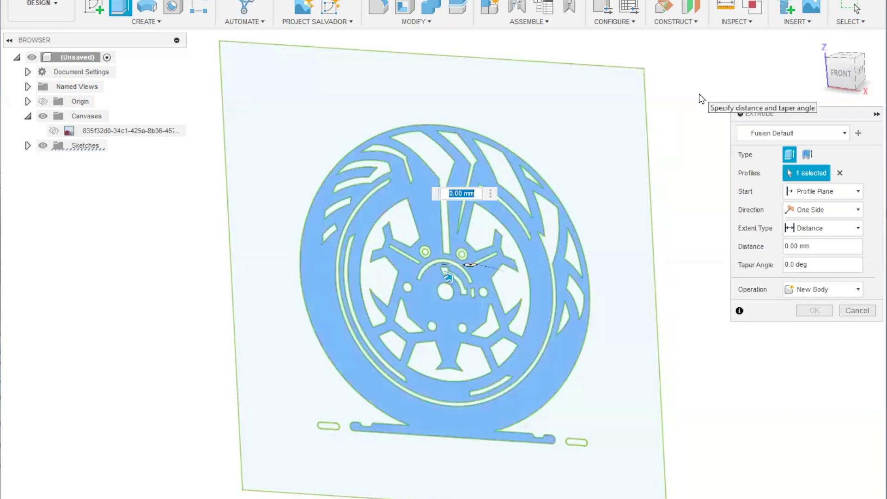
# Extrude the tire sketch profile 2 mm into a solid body and orbit to inspect it
pyautogui.write('2')
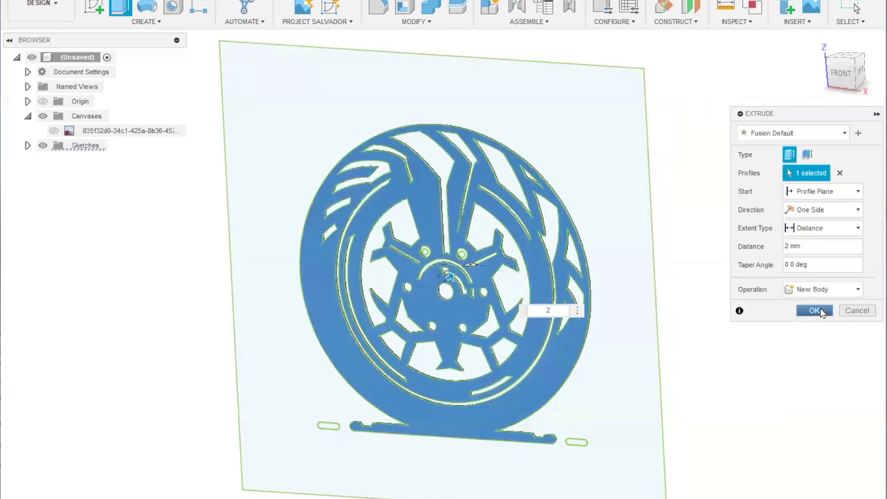
pyautogui.press('Return')
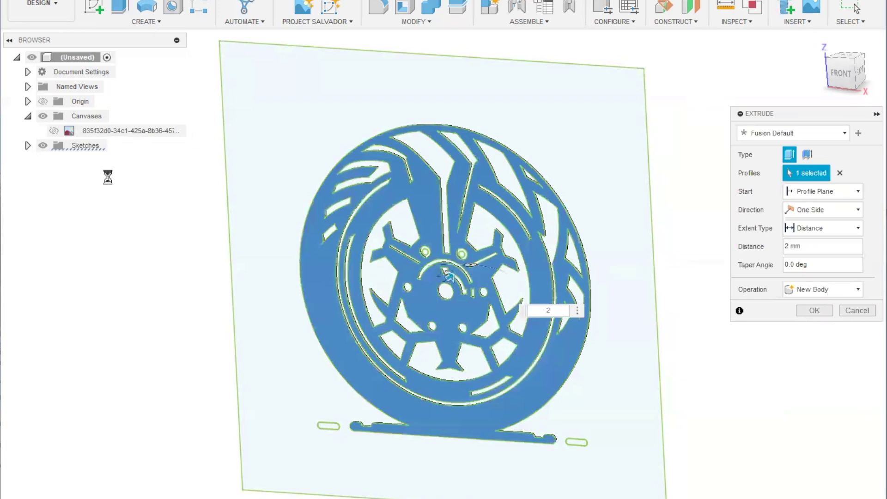
pyautogui.keyDown('shift'); pyautogui.moveTo(170, 206); pyautogui.dragTo(172, 196, button='middle'); pyautogui.keyUp('shift')
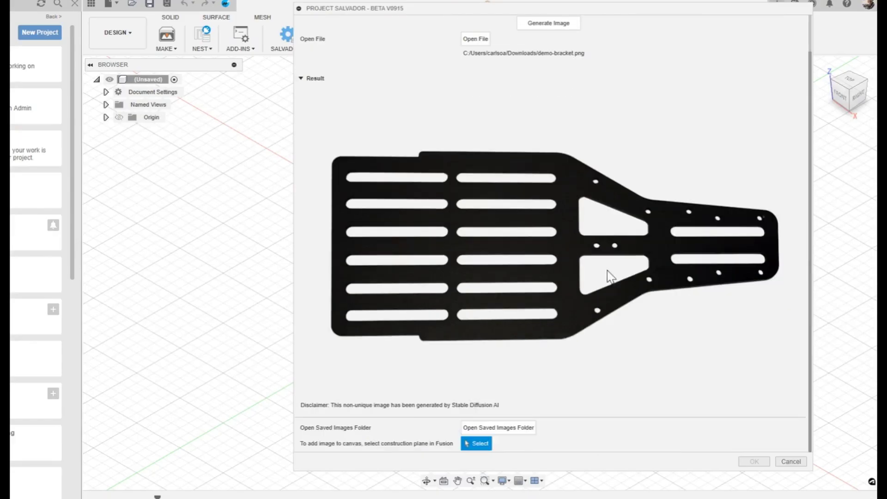
# Generate the bracket image and extrude the slotted bracket plate sketch into a solid body
pyautogui.scroll(2, 559, 432)
pyautogui.click(536, 64)
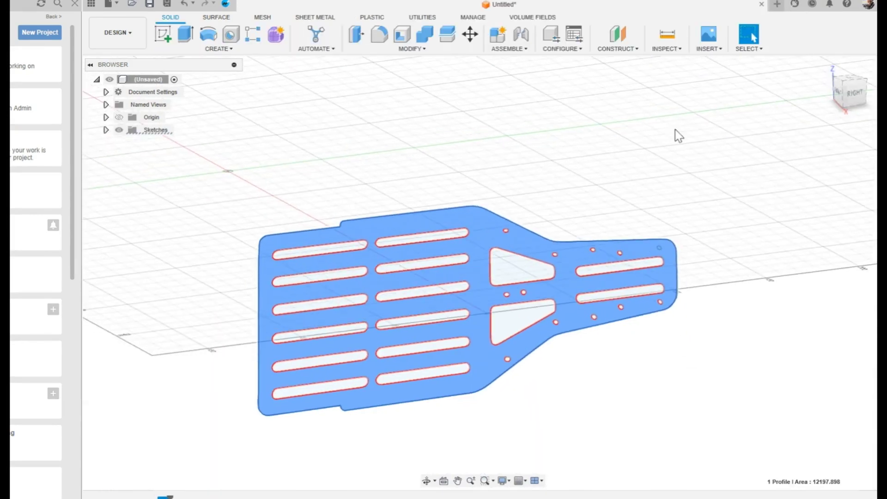
pyautogui.press('e')
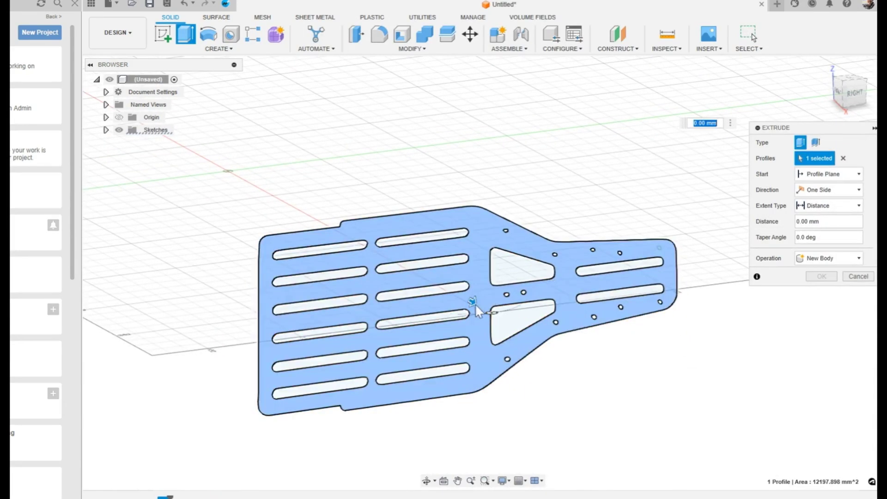
pyautogui.keyDown('shift'); pyautogui.moveTo(473, 309); pyautogui.dragTo(482, 307, button='middle'); pyautogui.keyUp('shift')
pyautogui.click(821, 276)
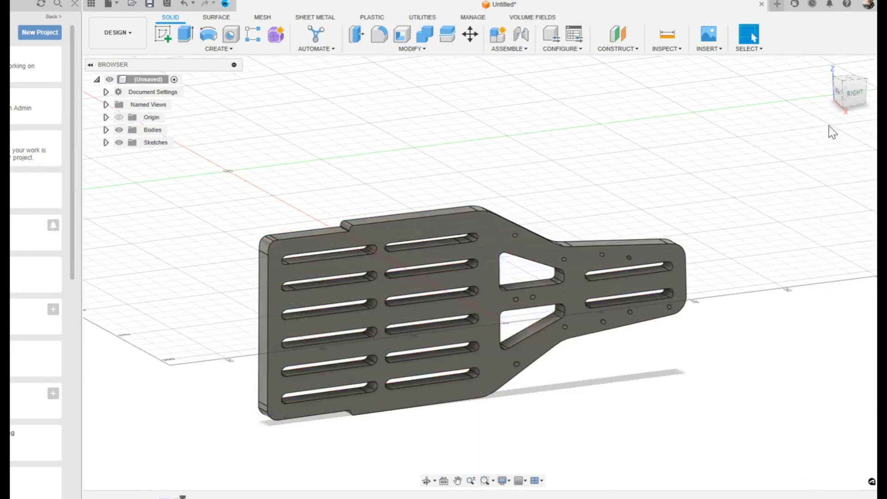